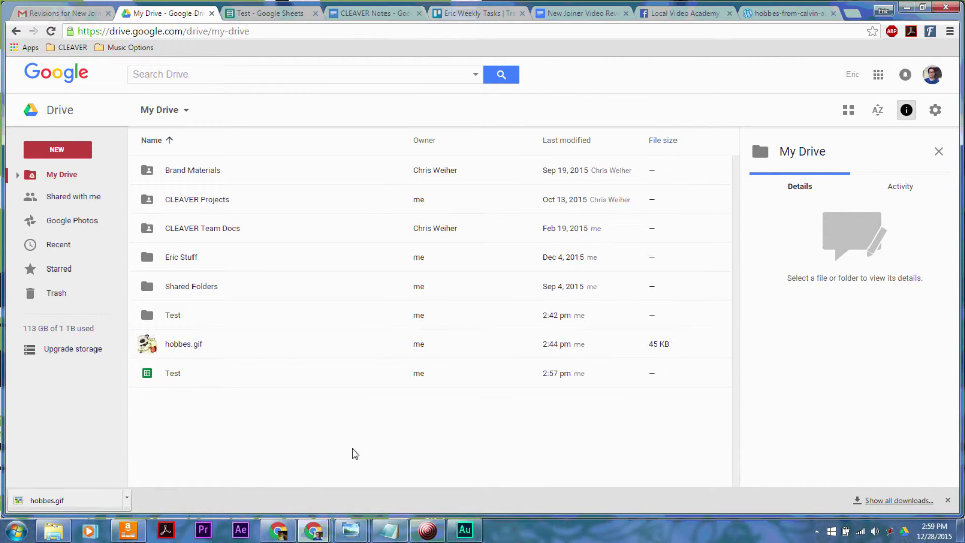
- Check the available actions for the Test folder and hobbes.gif, then dismiss the menu
right_click(227, 315)
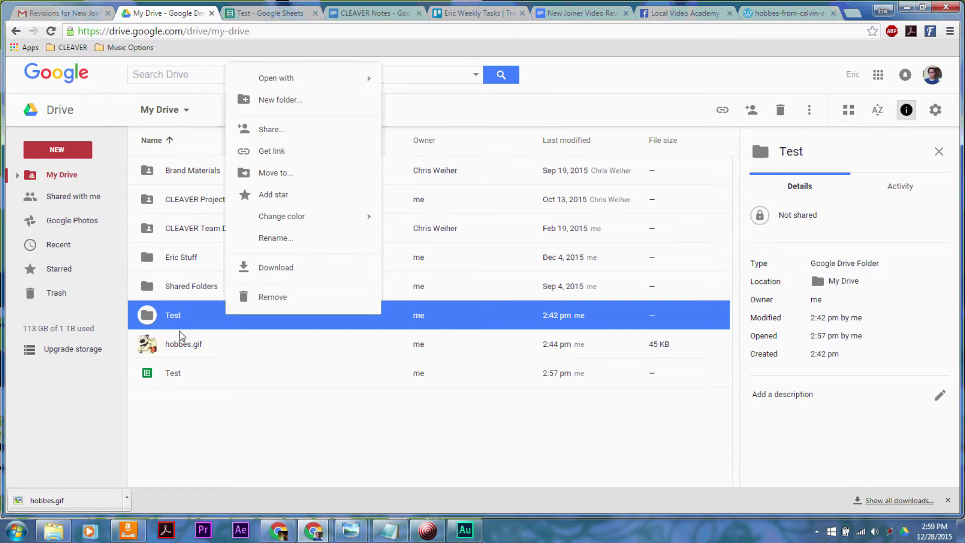
right_click(186, 345)
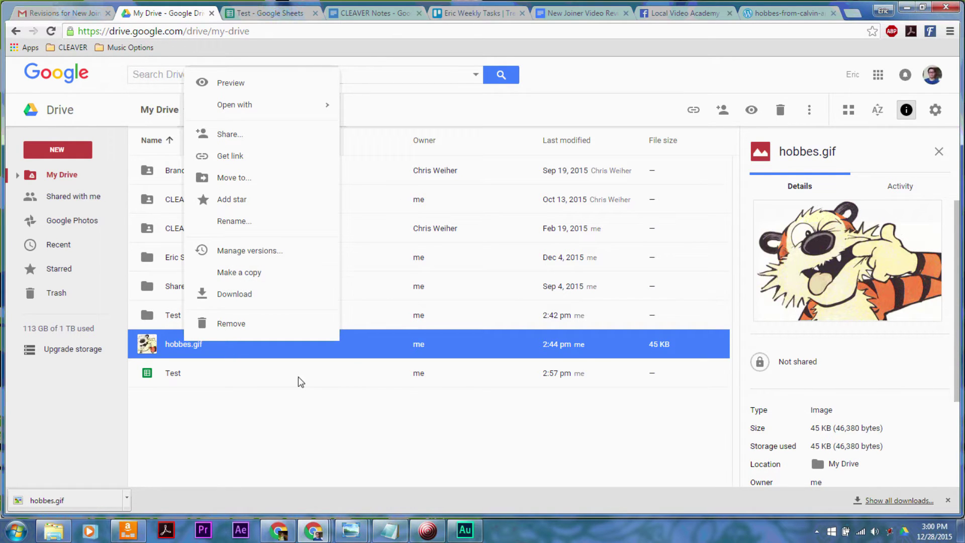
click(272, 354)
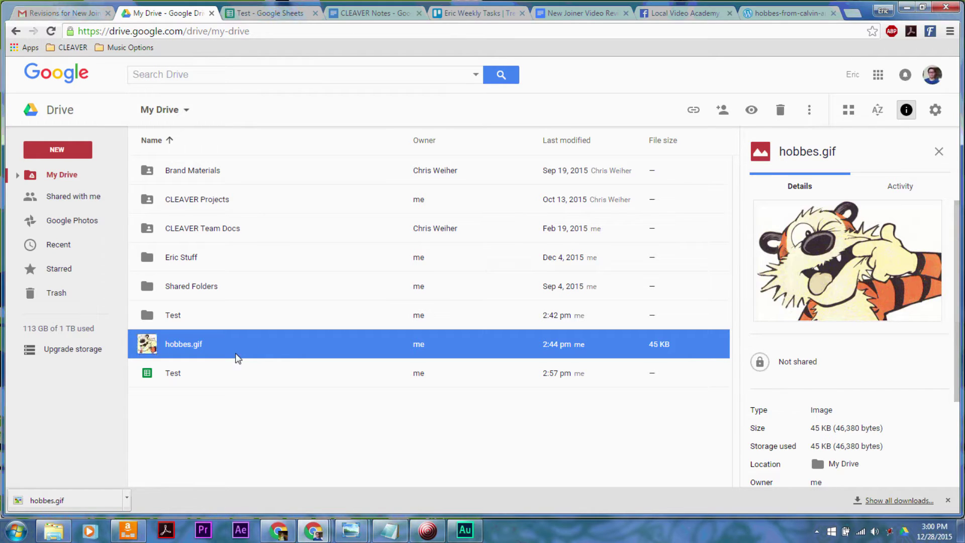
- Drag hobbes.gif into the Test folder, then select the Test spreadsheet
drag(222, 346, 173, 313)
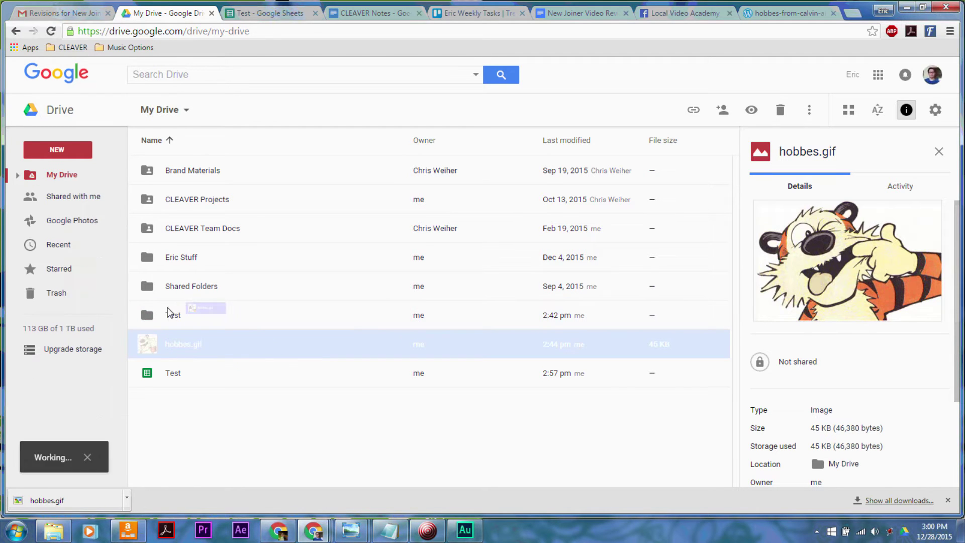
click(179, 313)
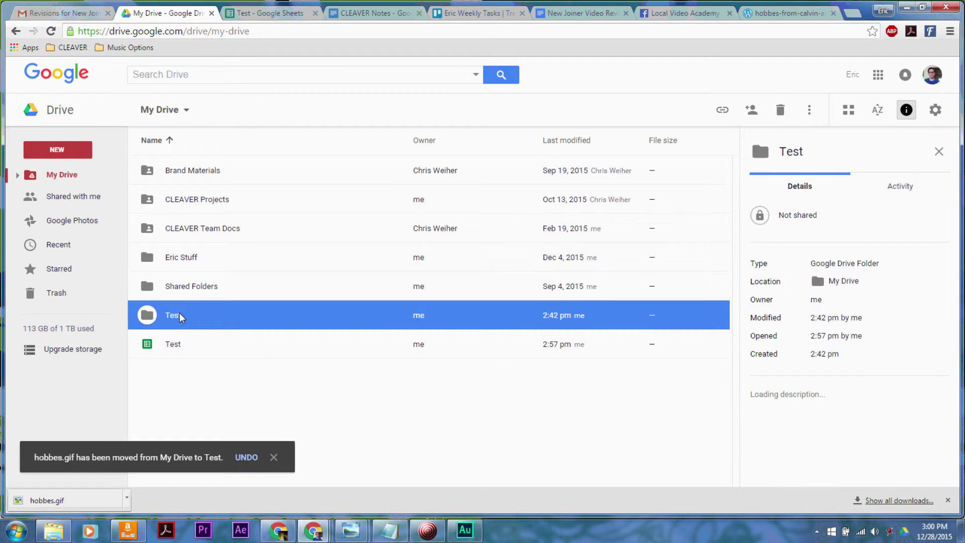
click(192, 344)
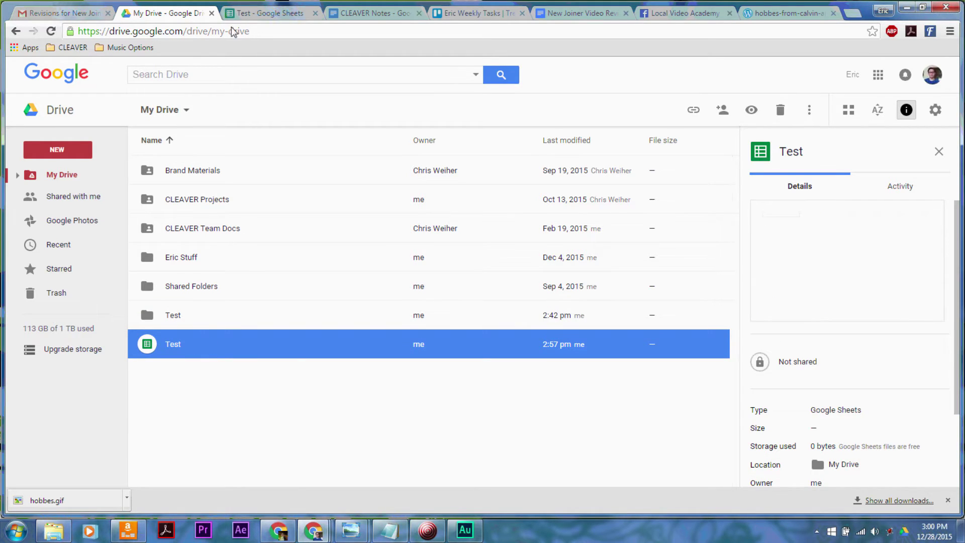
- In the Test spreadsheet, search the add-on store for 'copy folder' and install Copy Folder
click(252, 13)
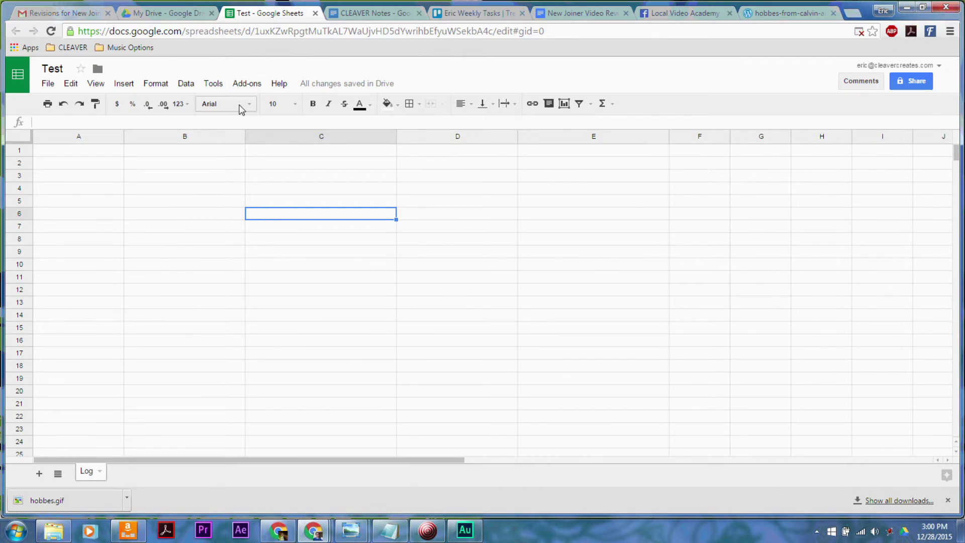
click(256, 86)
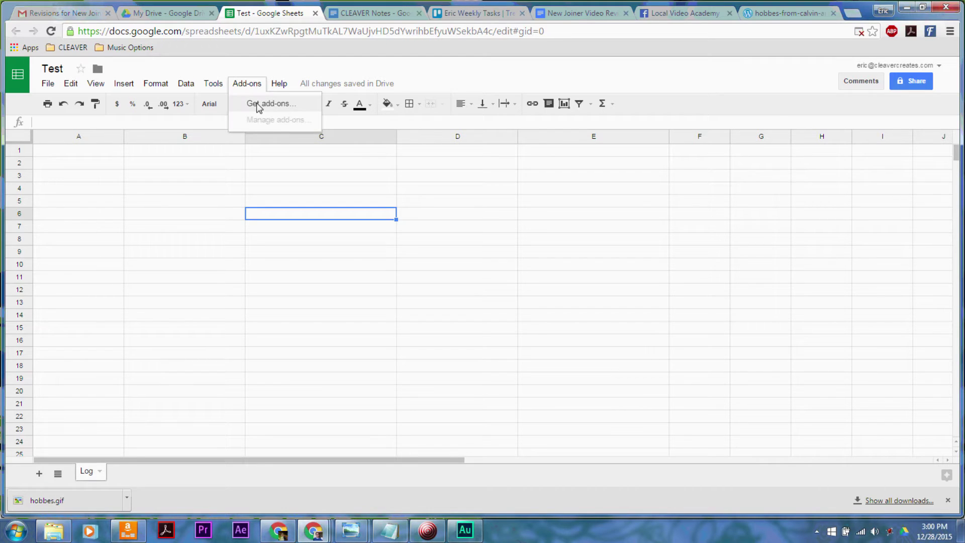
click(258, 104)
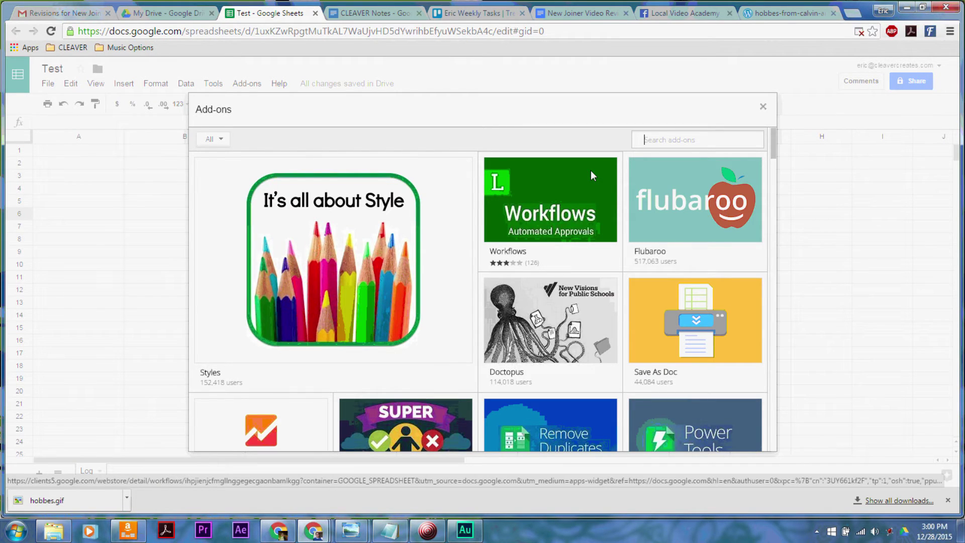
text(copy folder)
key(Return)
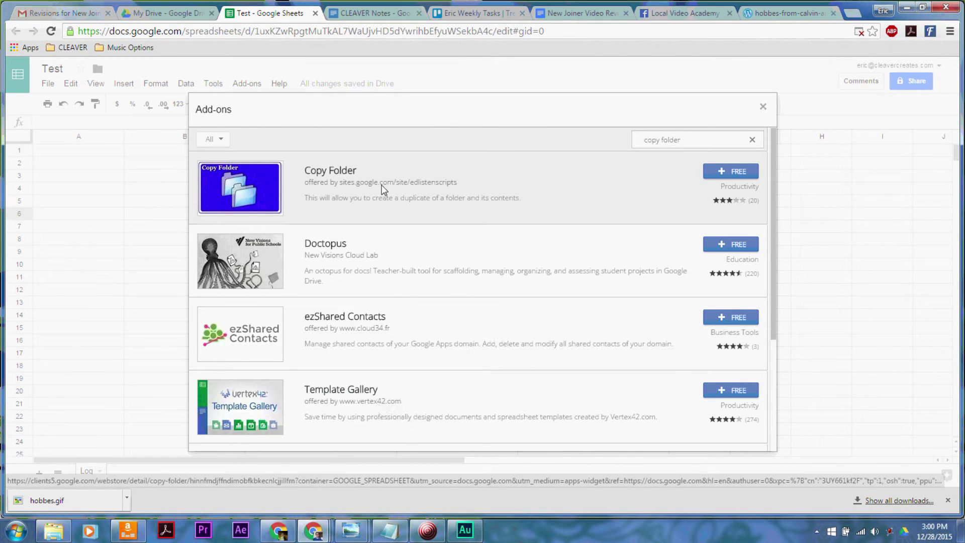
click(734, 172)
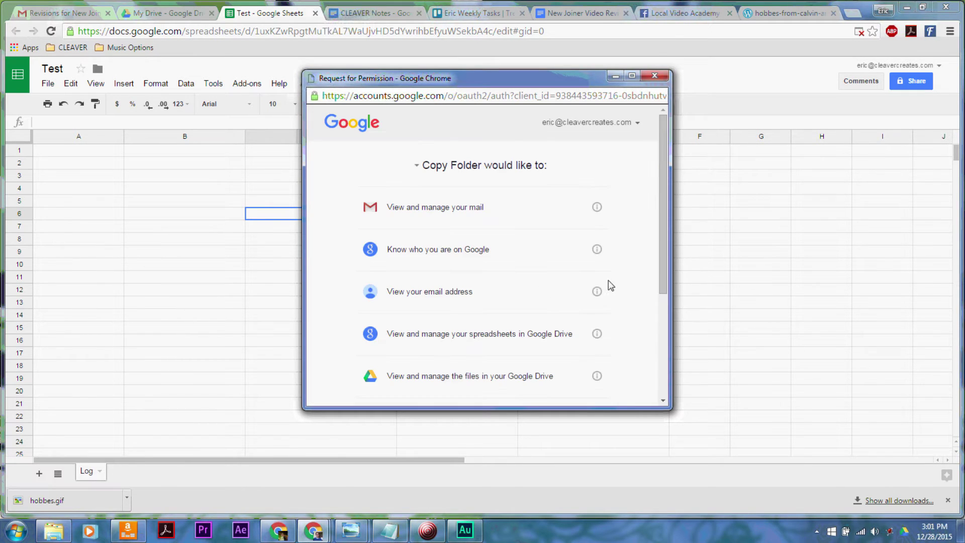
- Review Copy Folder's requested permissions and developer details, then authorize the add-on
scroll(492, 209, down, 3)
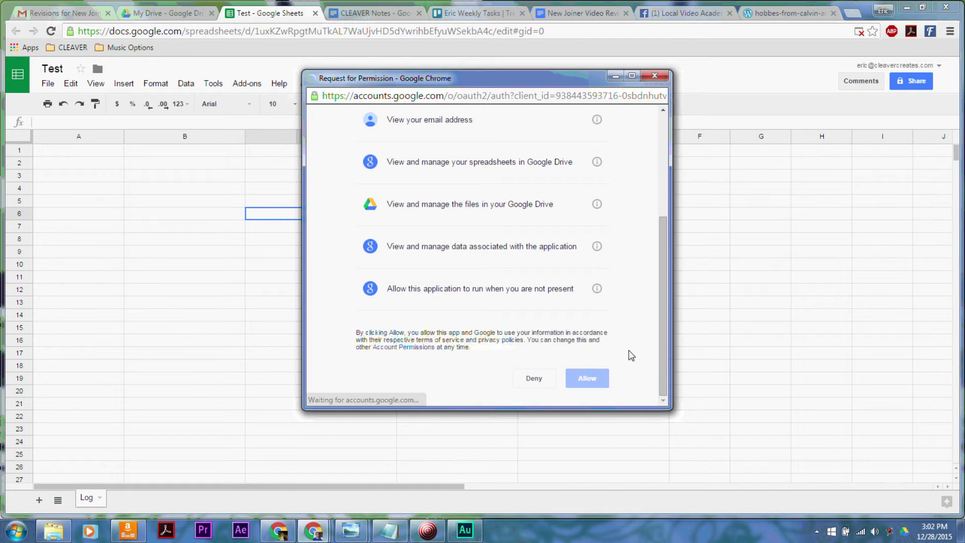
drag(661, 338, 653, 238)
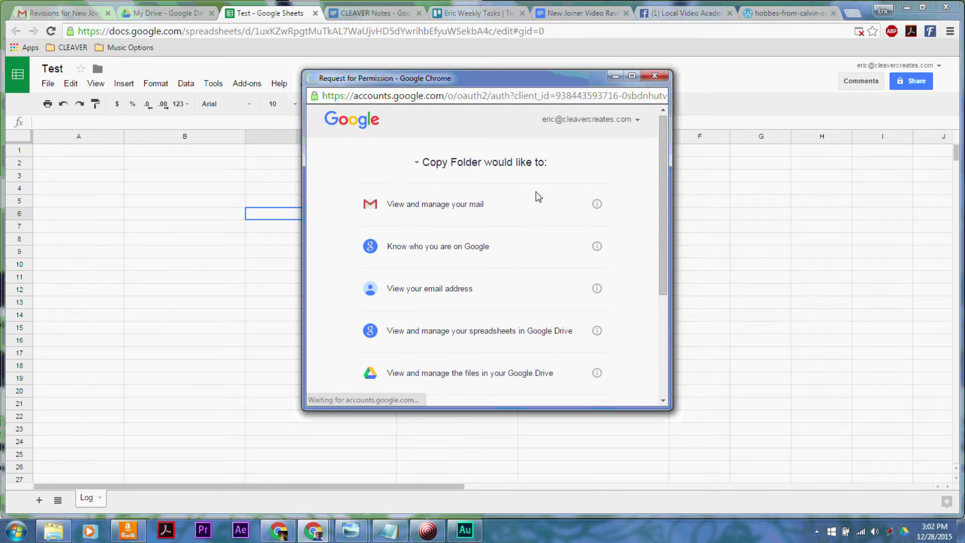
click(418, 165)
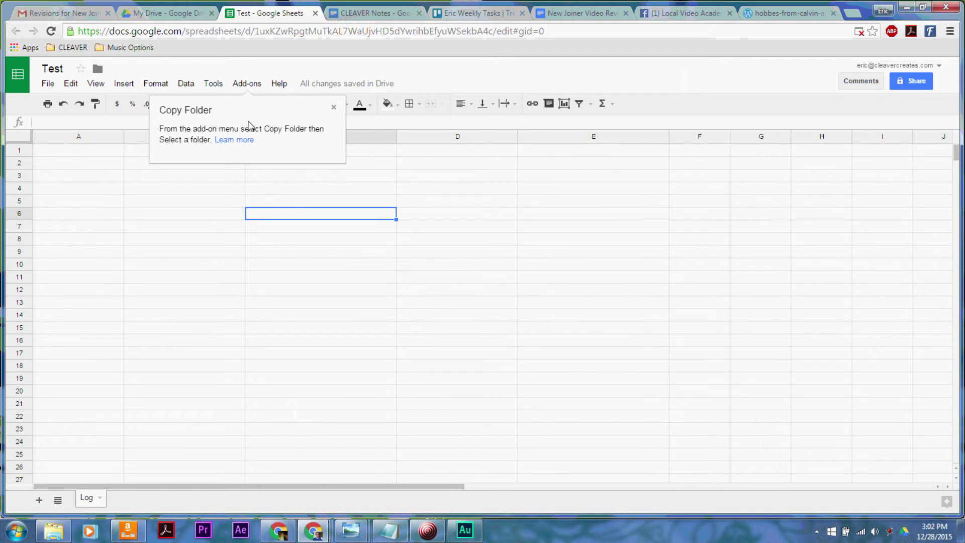
- Launch Copy Folder's 'Select a folder' command from the Add-ons menu
click(255, 84)
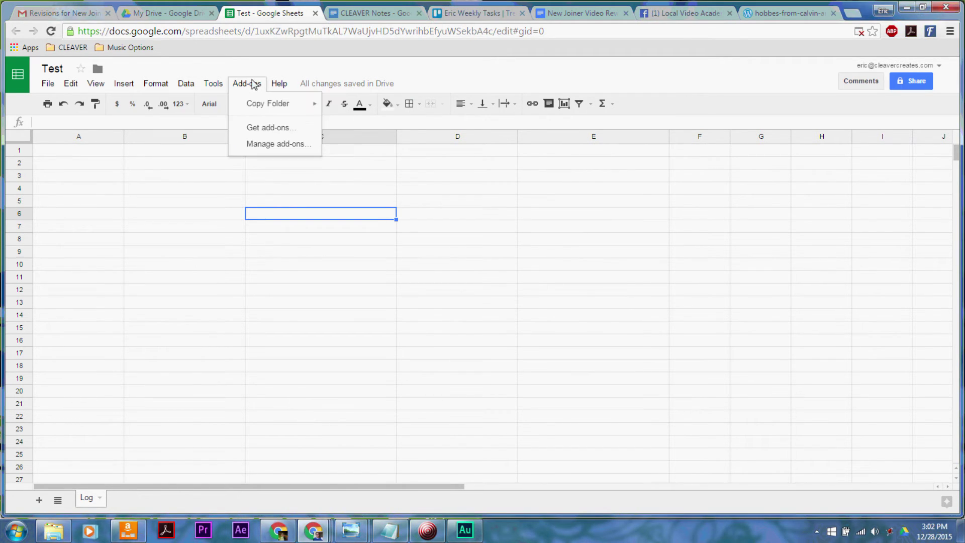
mouse_move(262, 104)
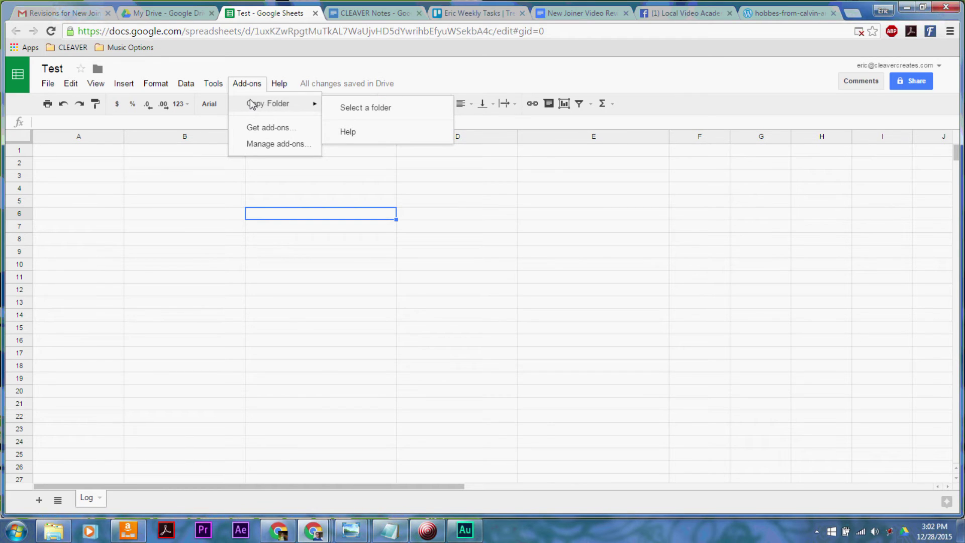
click(366, 107)
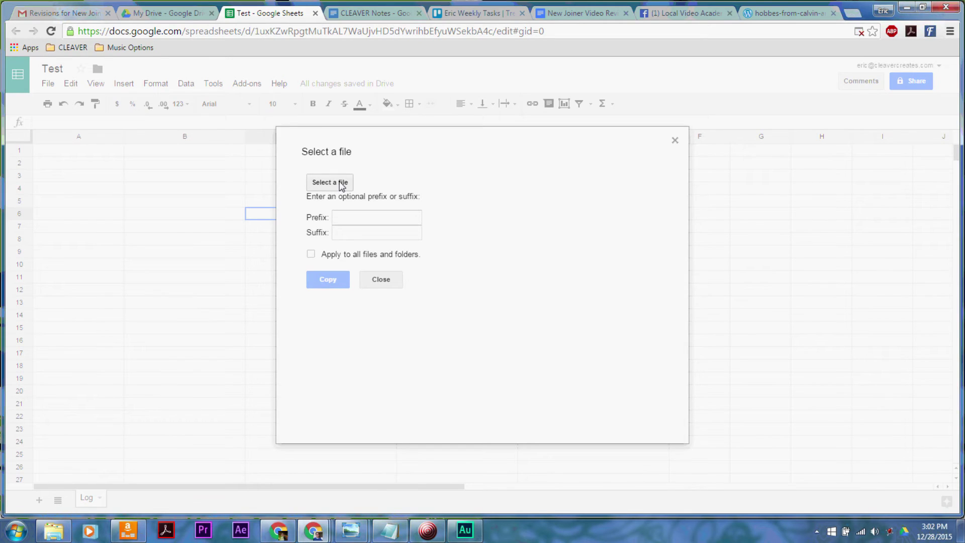
- Choose the Test folder in the picker as the folder to copy
click(344, 183)
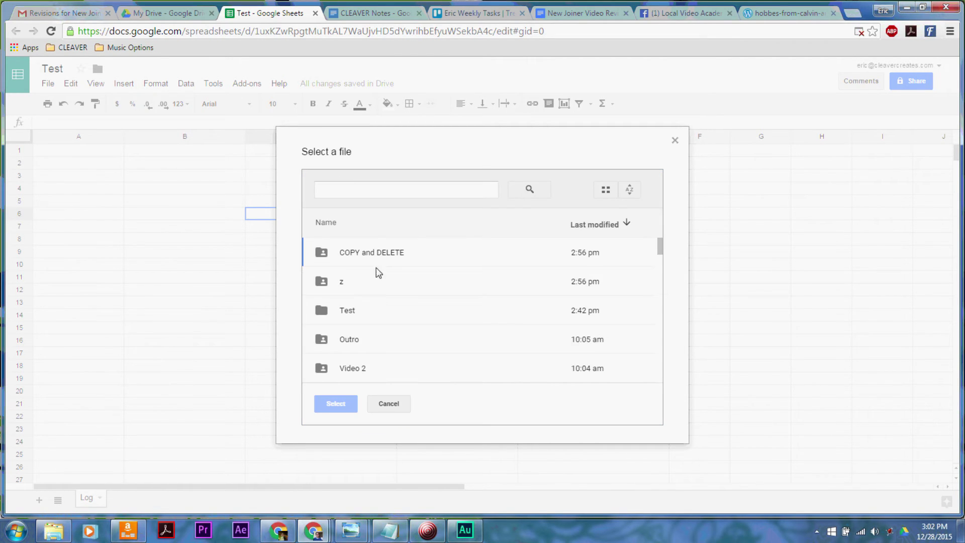
click(373, 309)
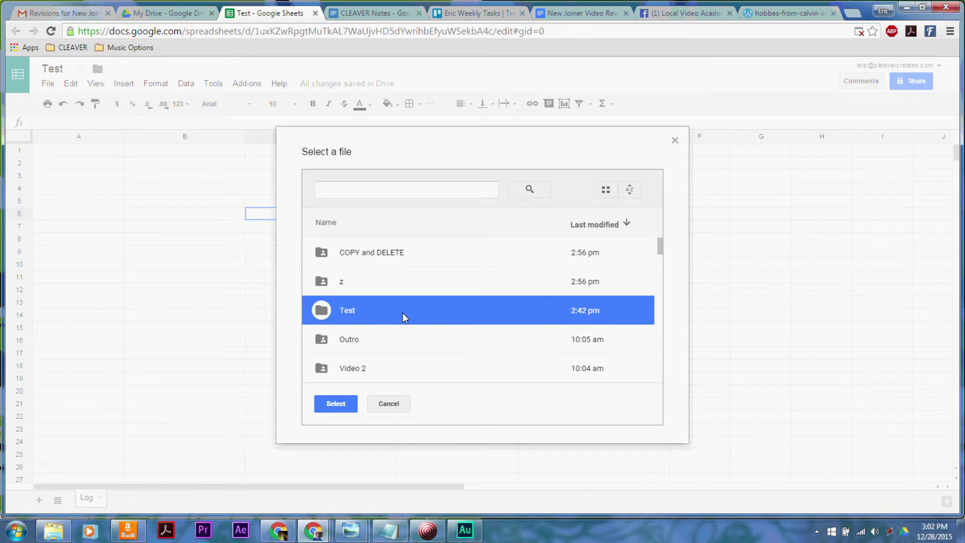
click(337, 403)
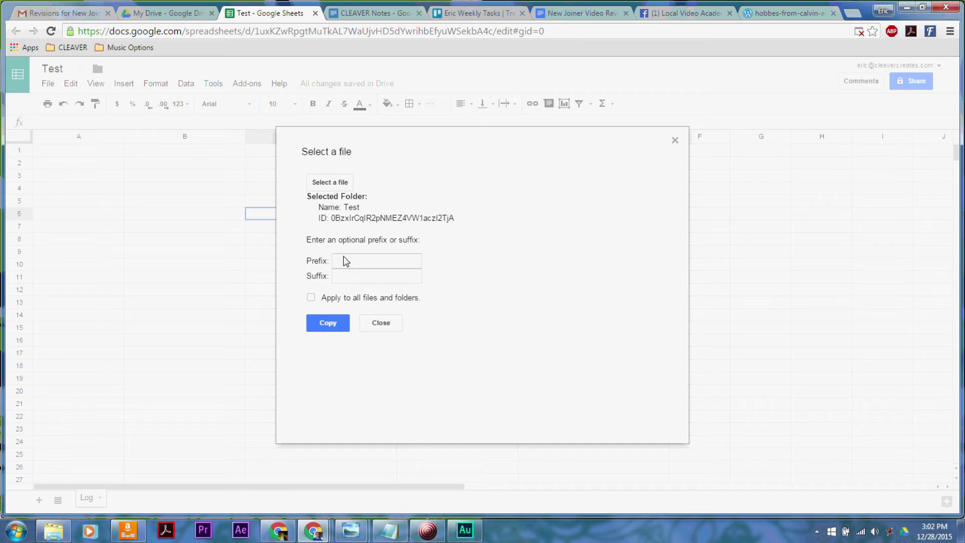
- Enter '- COPY' as the suffix and apply it to all files and folders
click(343, 278)
text(-)
key(Caps_Lock)
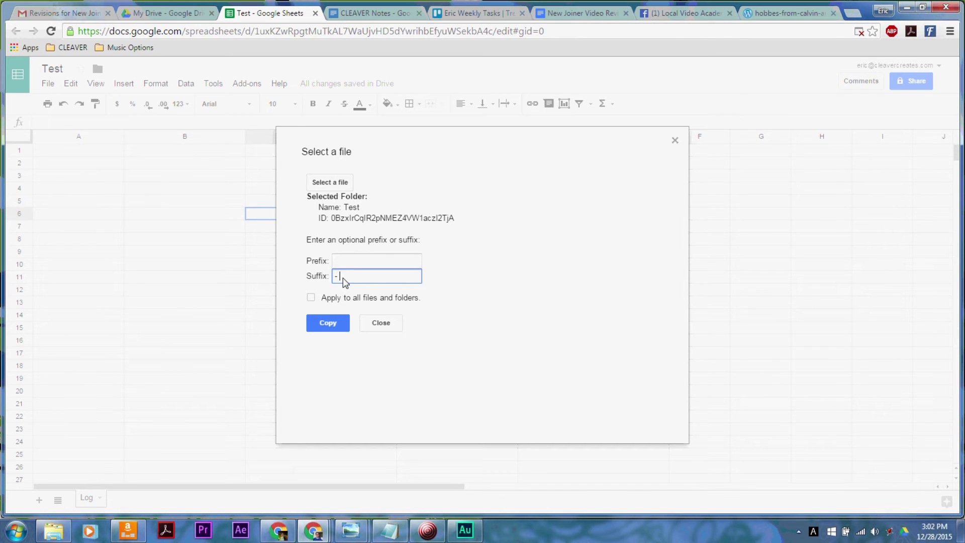
text(COPY)
key(Caps_Lock)
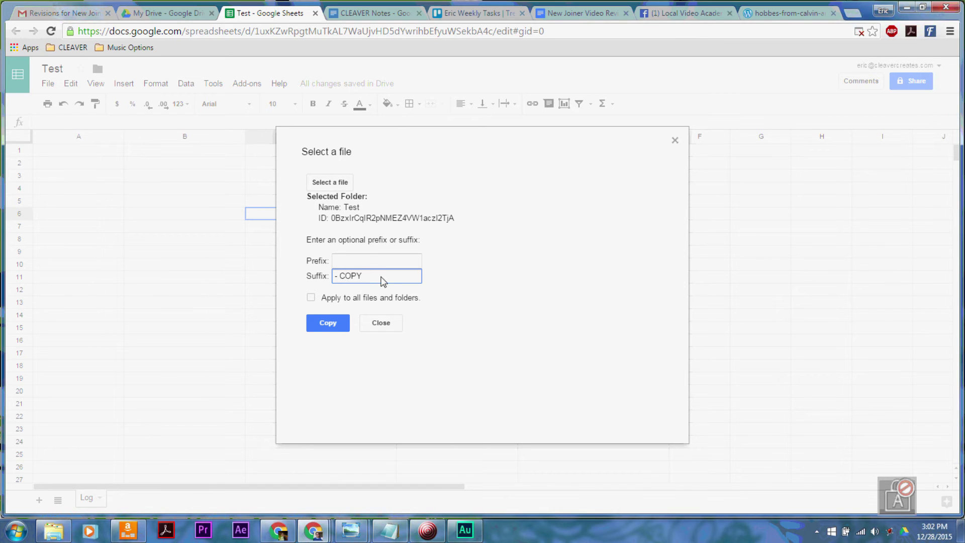
click(311, 298)
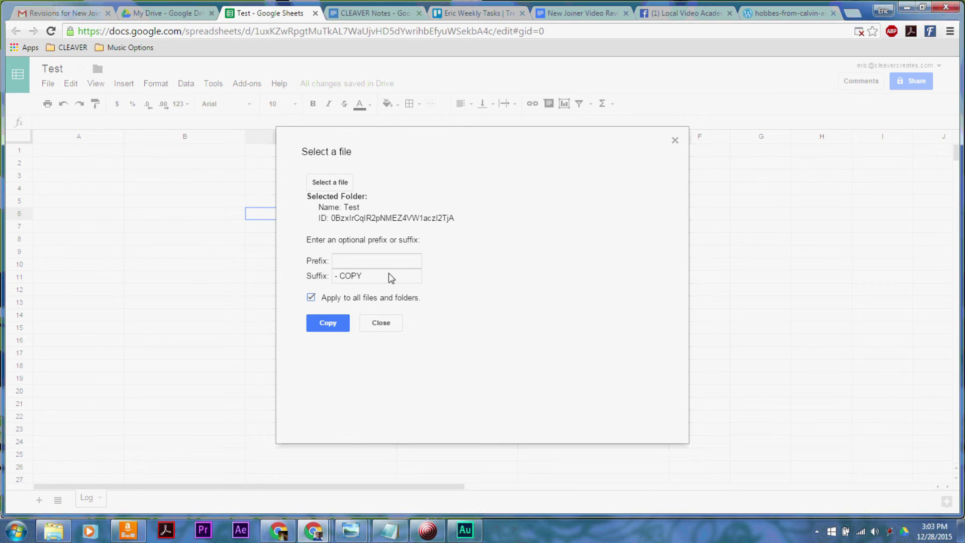
- Run the copy of Test and let the Log sheet record both folders' IDs
click(332, 325)
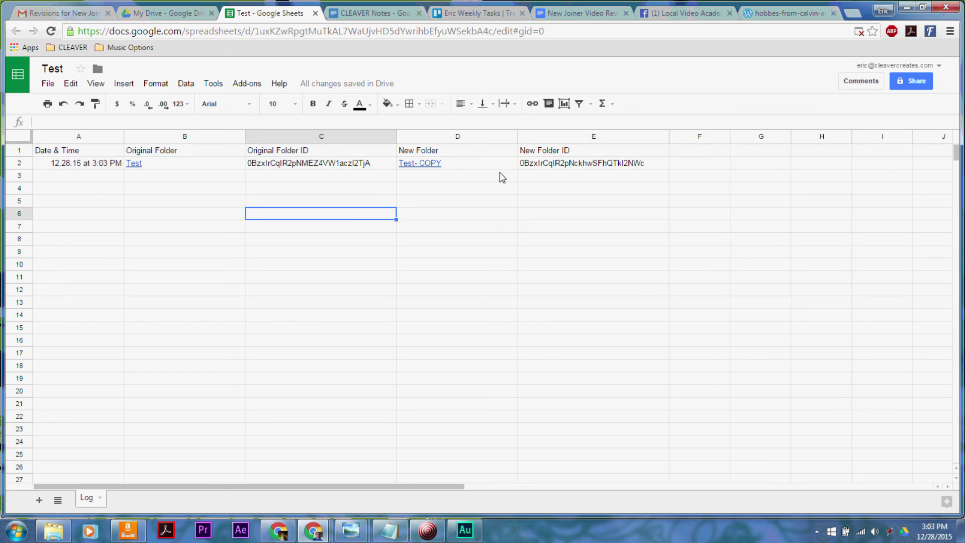
- Back in Drive, open Test- COPY to confirm hobbes.gif- COPY, then return to My Drive
click(155, 13)
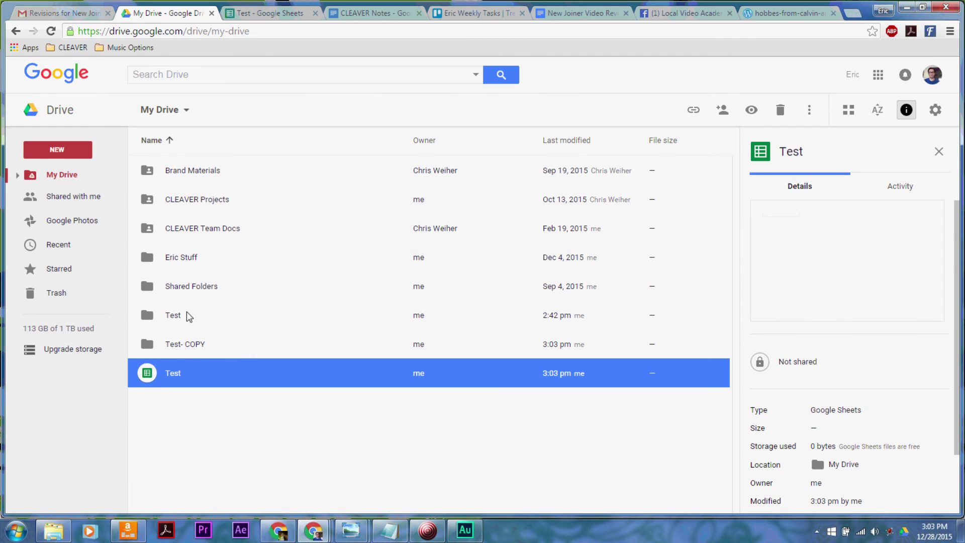
click(190, 345)
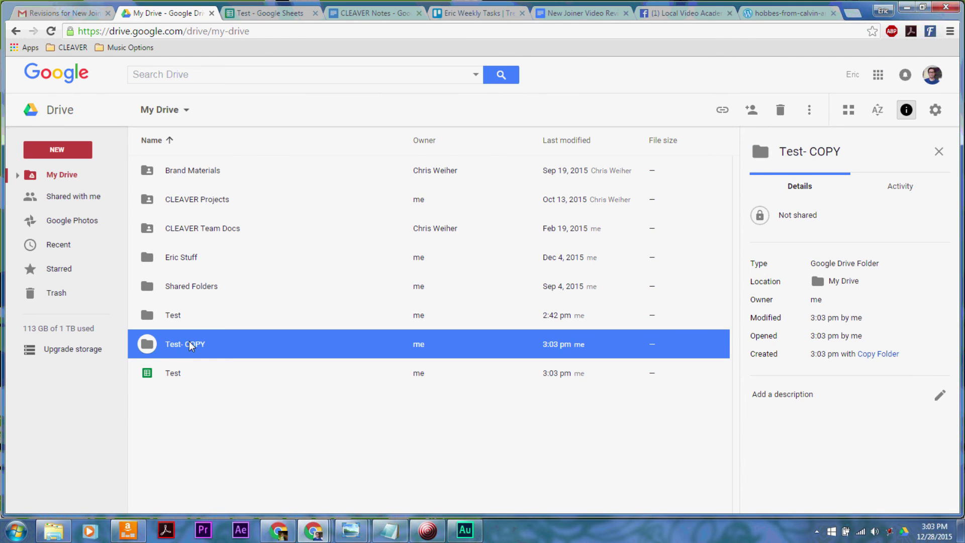
double_click(189, 344)
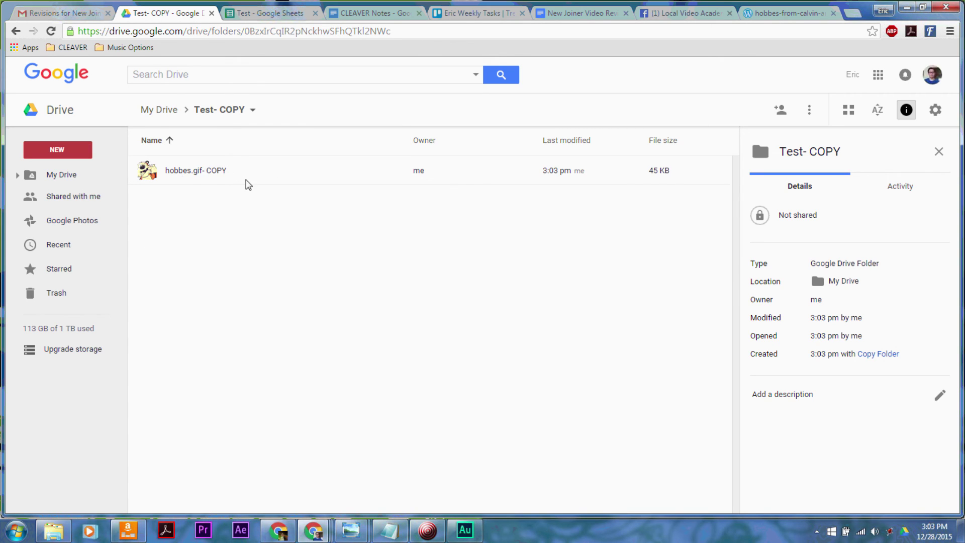
click(153, 110)
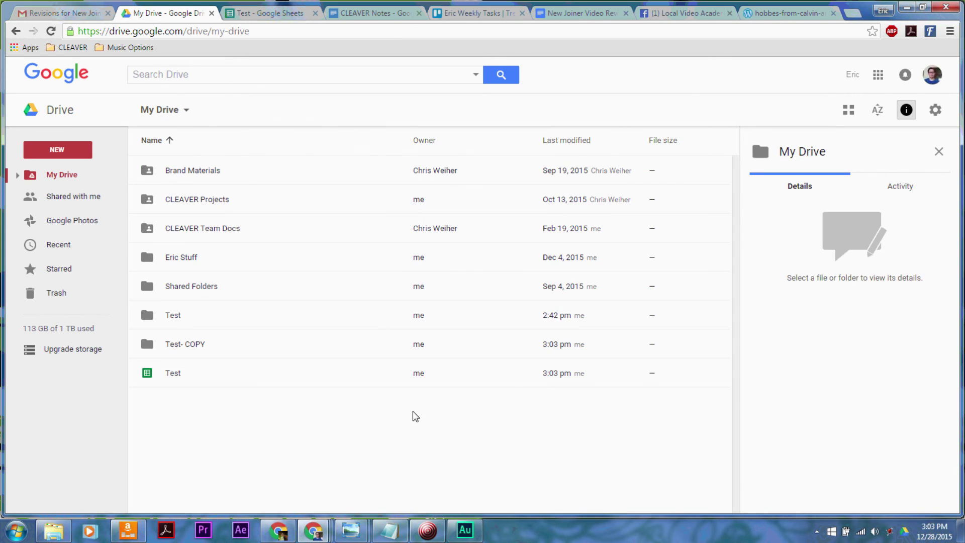